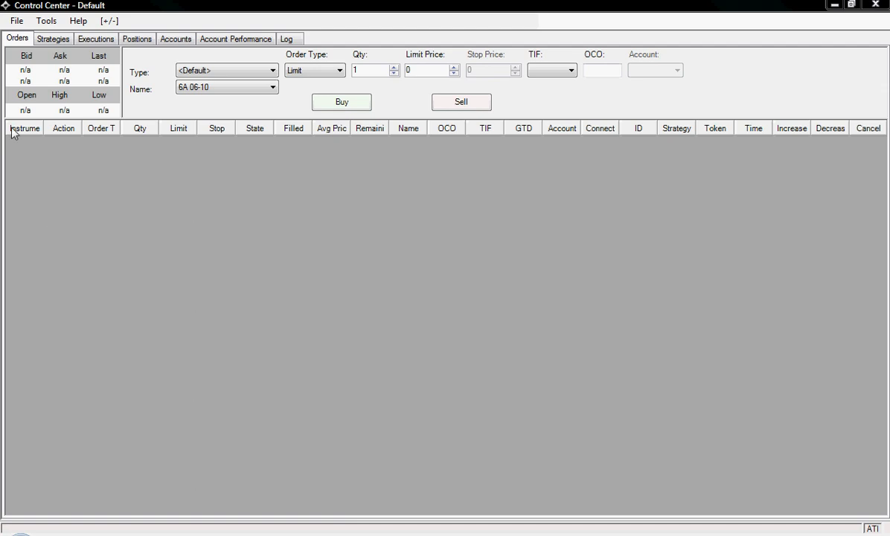
Step: Open a new Strategy Analyzer window
left_click(16, 21)
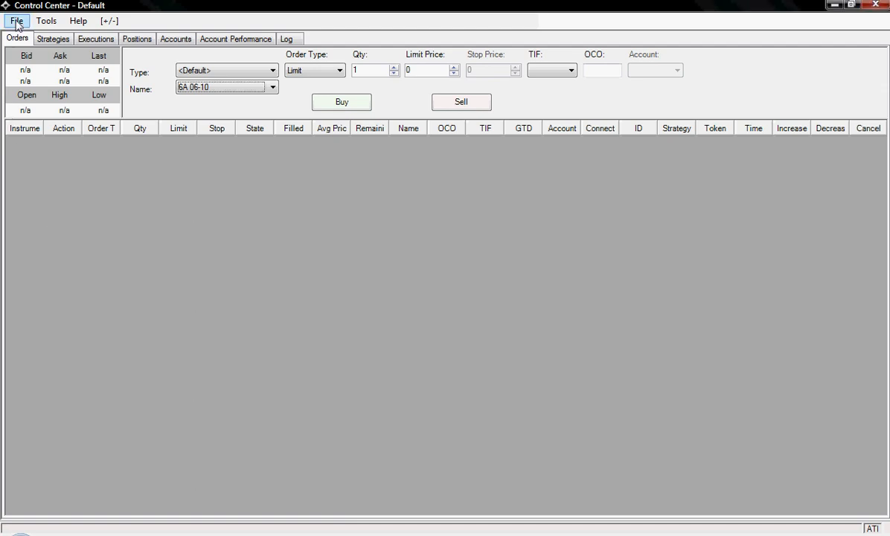
left_click(16, 21)
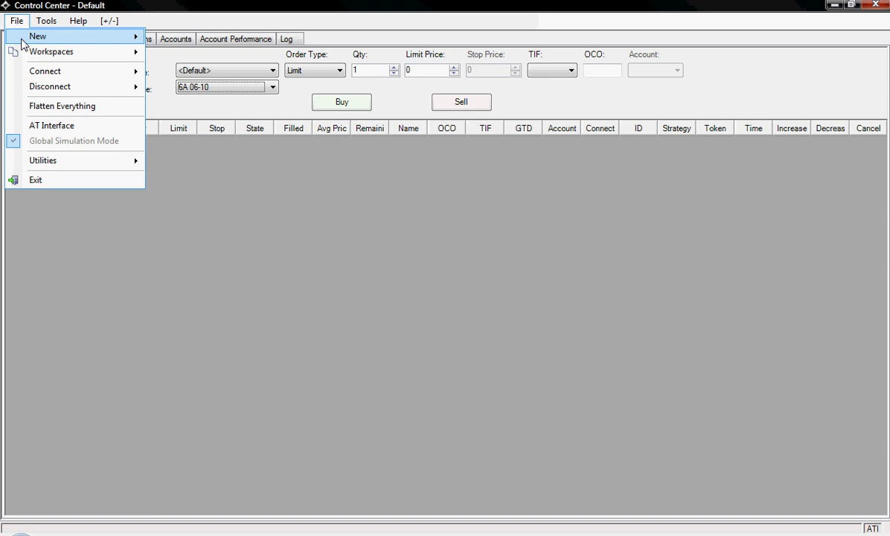
mouse_move(41, 35)
left_click(232, 176)
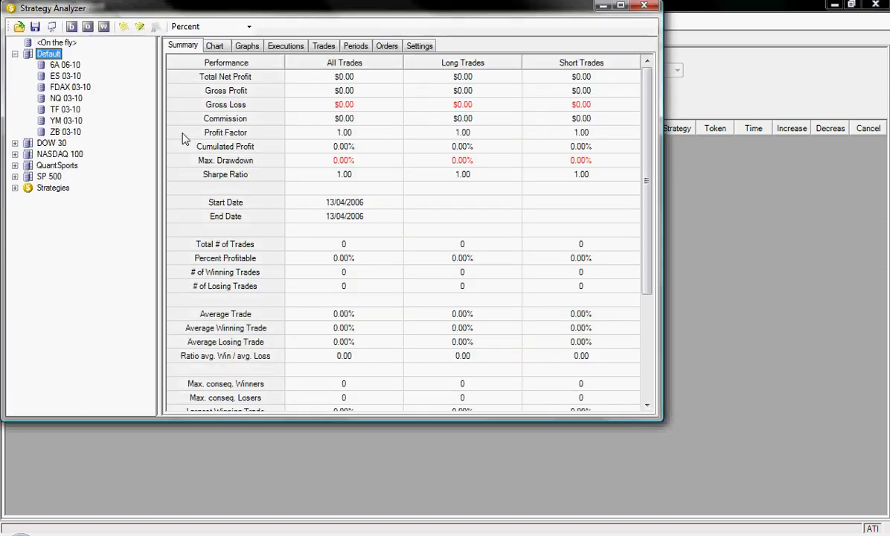
Step: Select the QuantSports instrument list and open the backtest settings for it
left_click(15, 54)
left_click(15, 87)
left_click(51, 88)
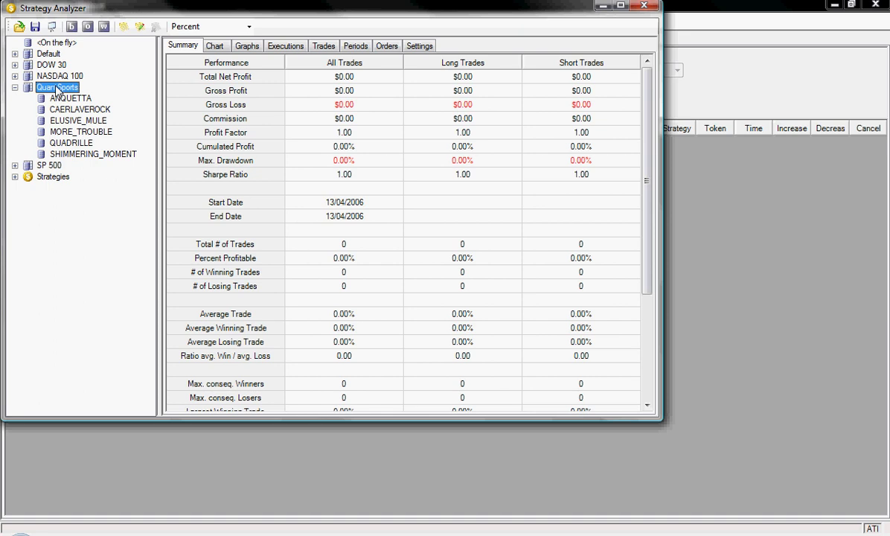
left_click(72, 27)
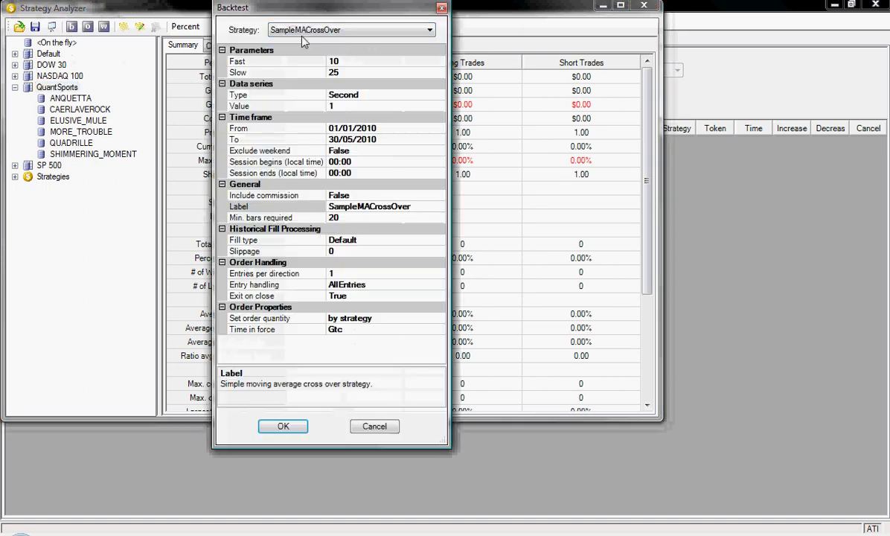
Step: Choose DmiMA as the backtest strategy
left_click(332, 30)
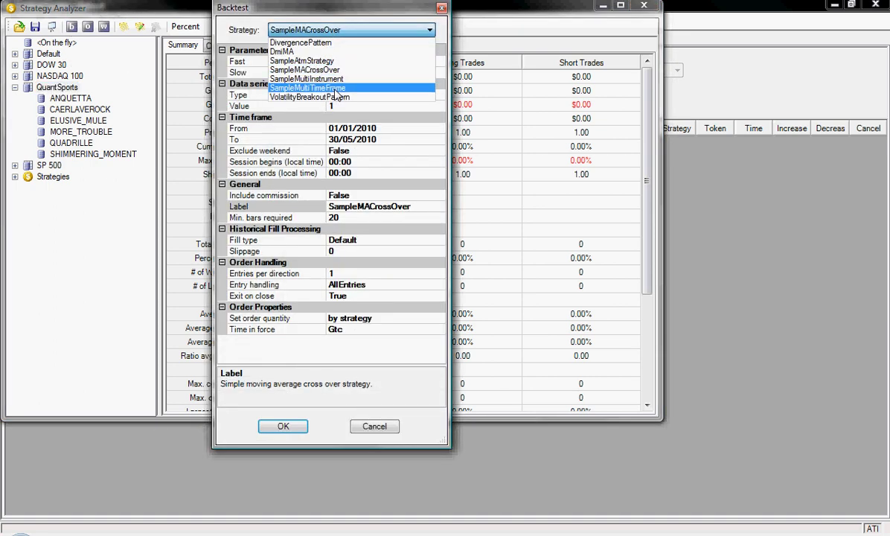
left_click(408, 119)
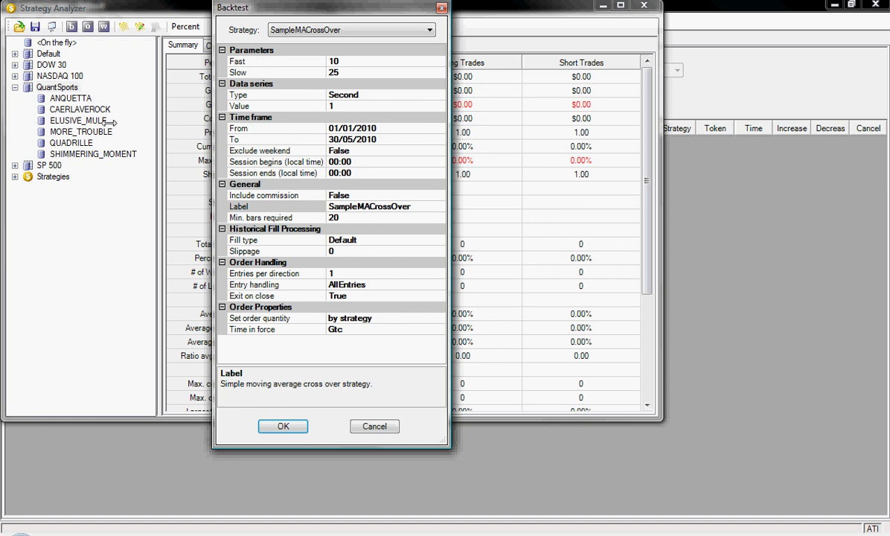
left_click(274, 29)
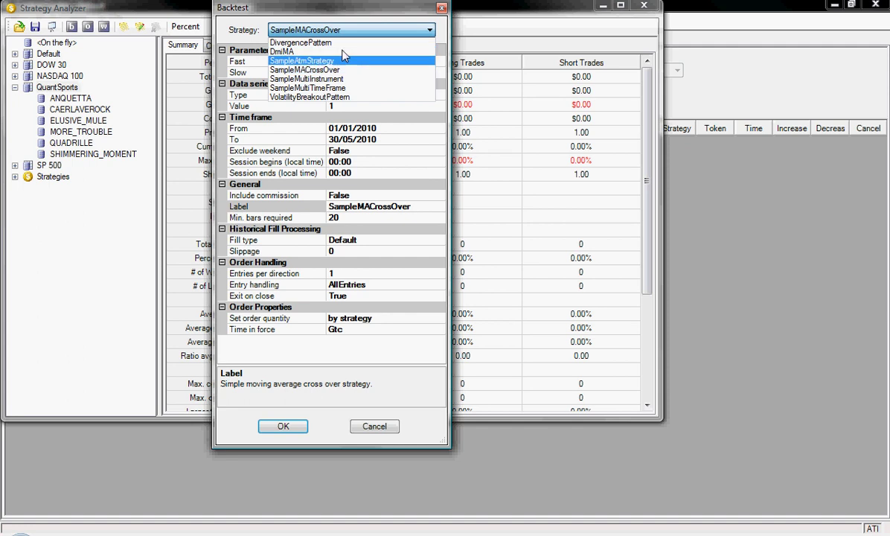
left_click(344, 52)
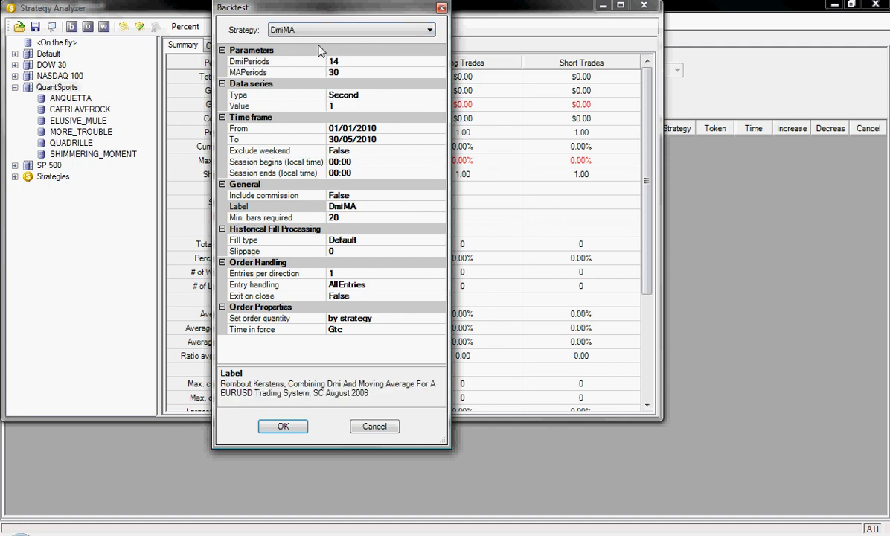
Step: Set the data series to 10 seconds and run the DmiMA backtest
left_click(327, 95)
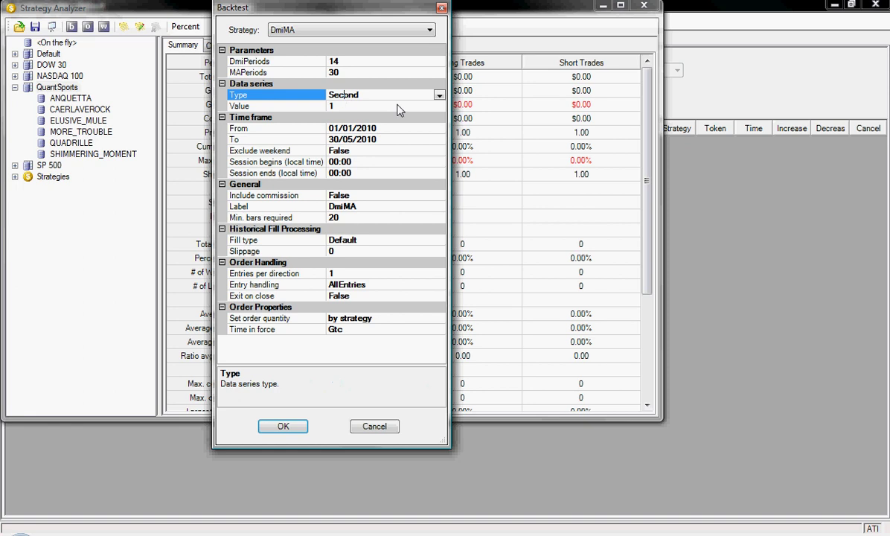
left_click(438, 95)
left_click(438, 95)
left_click(411, 106)
type("0")
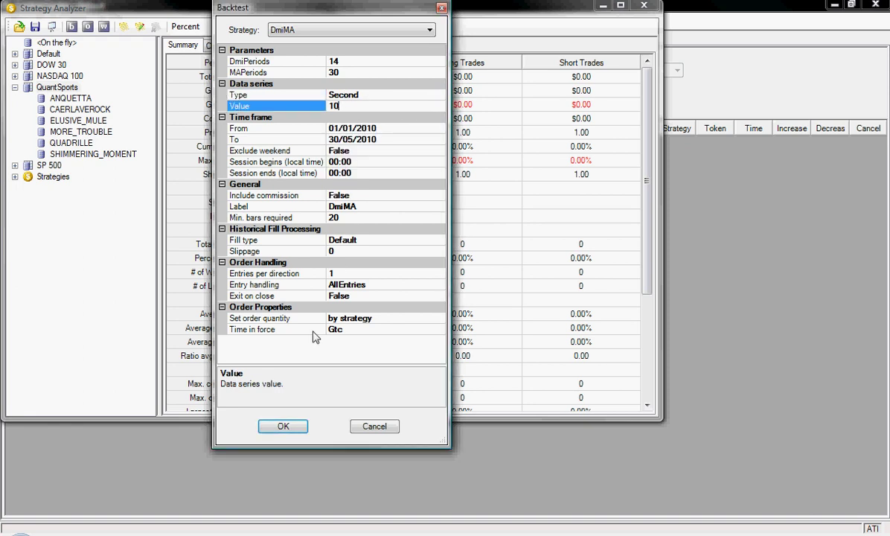
left_click(283, 426)
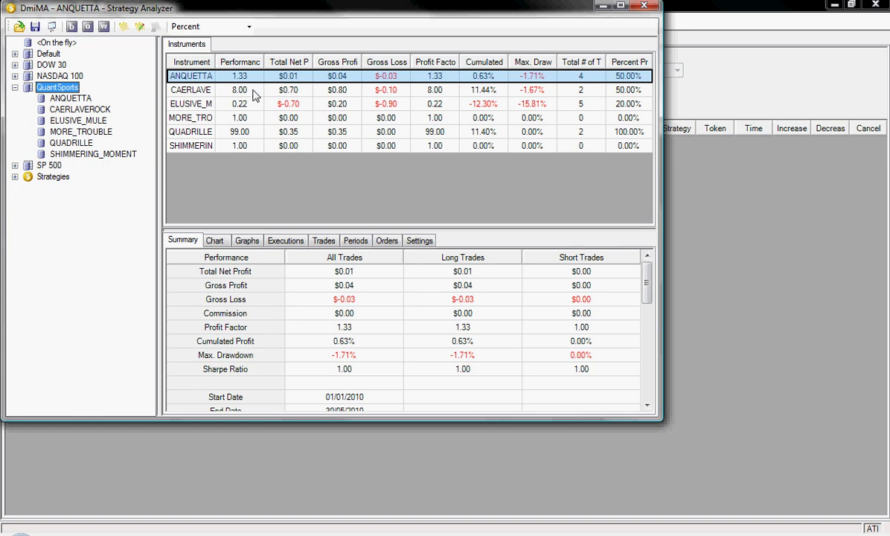
Step: Examine the DmiMA entries and exits on the ANQUETTA price chart
left_click(215, 241)
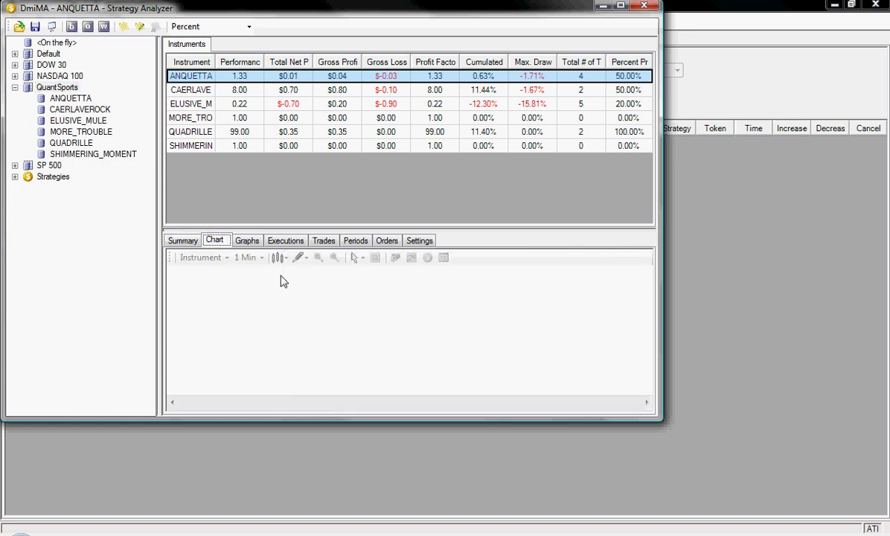
mouse_move(348, 292)
left_mouse_down()
mouse_move(525, 309)
mouse_move(345, 312)
mouse_move(453, 327)
left_mouse_up()
left_click_drag(349, 320, 454, 306)
left_click_drag(347, 304, 471, 329)
mouse_move(358, 328)
left_mouse_down()
mouse_move(583, 327)
mouse_move(248, 313)
mouse_move(269, 295)
left_mouse_up()
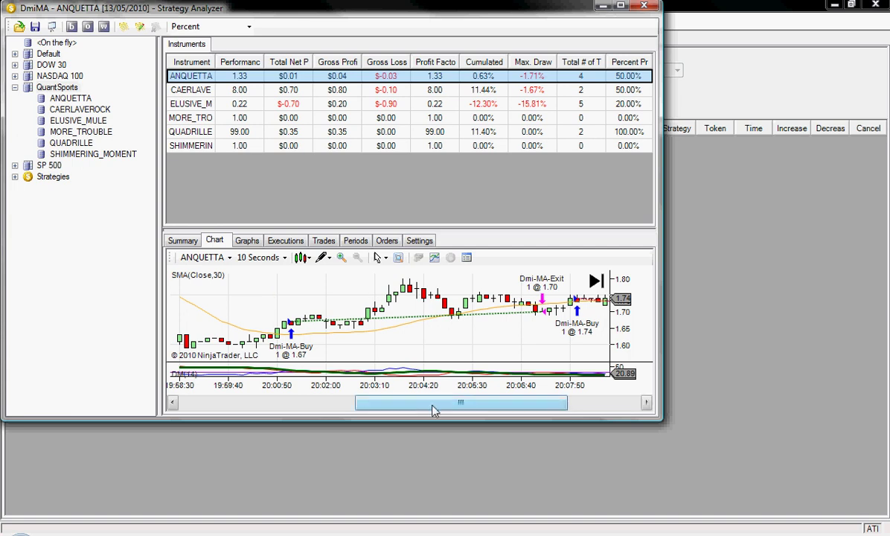
mouse_move(432, 410)
left_mouse_down()
mouse_move(490, 406)
mouse_move(423, 404)
left_mouse_up()
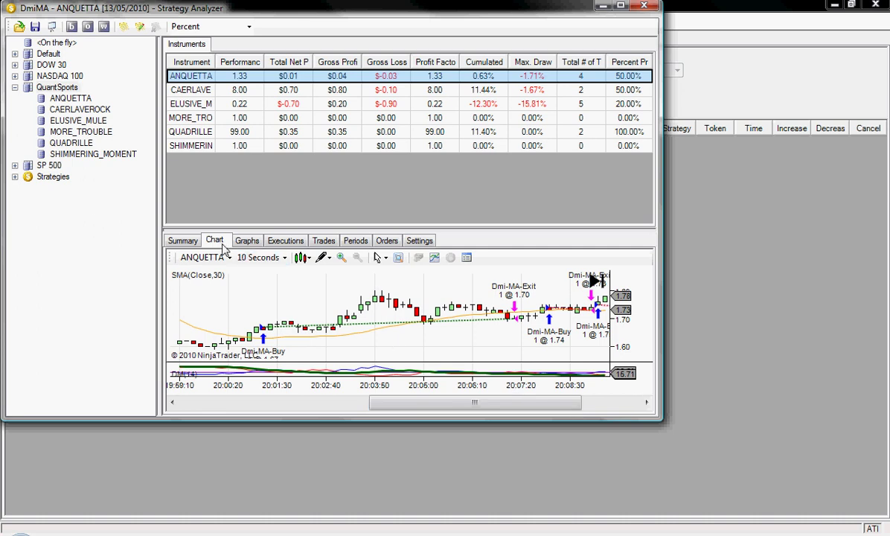
left_click(323, 258)
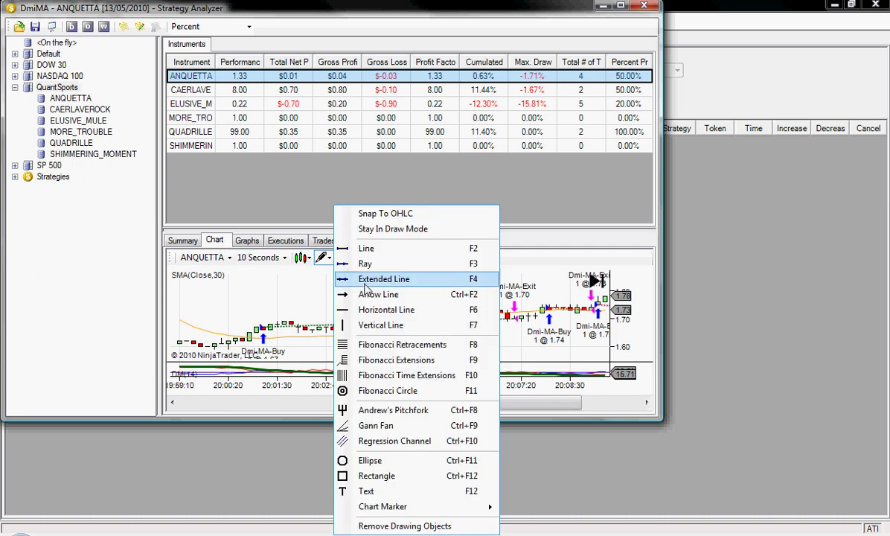
left_click(301, 276)
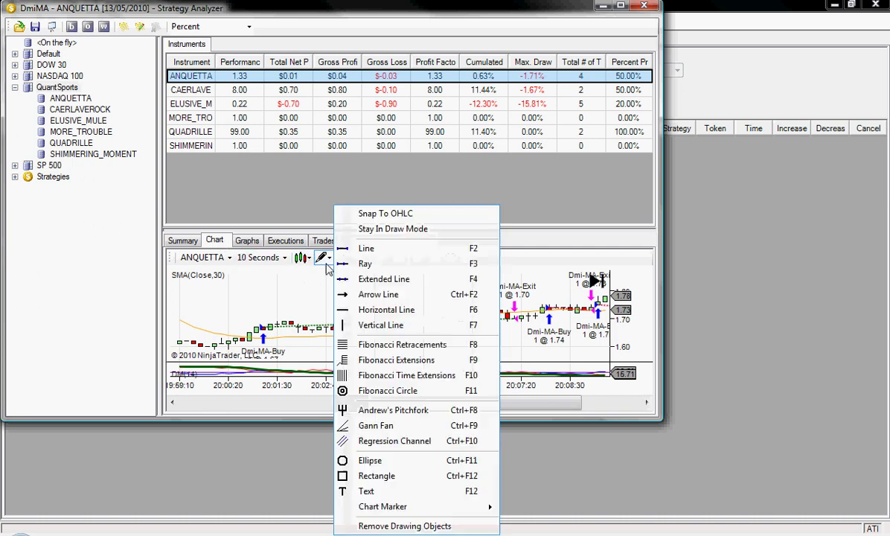
left_click(323, 258)
left_click(301, 298)
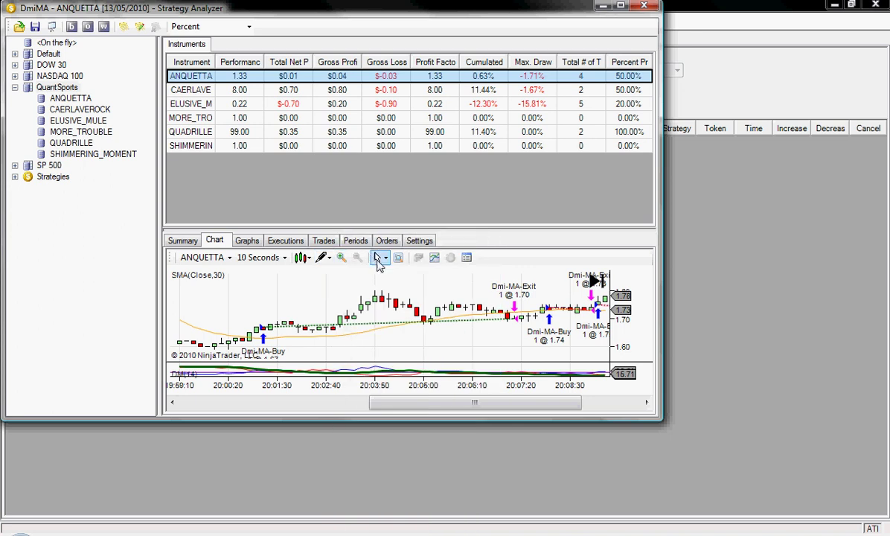
Step: Change the chart cursor to a crosshair and inspect the ANQUETTA trades at closer zoom
left_click(380, 257)
left_click(387, 292)
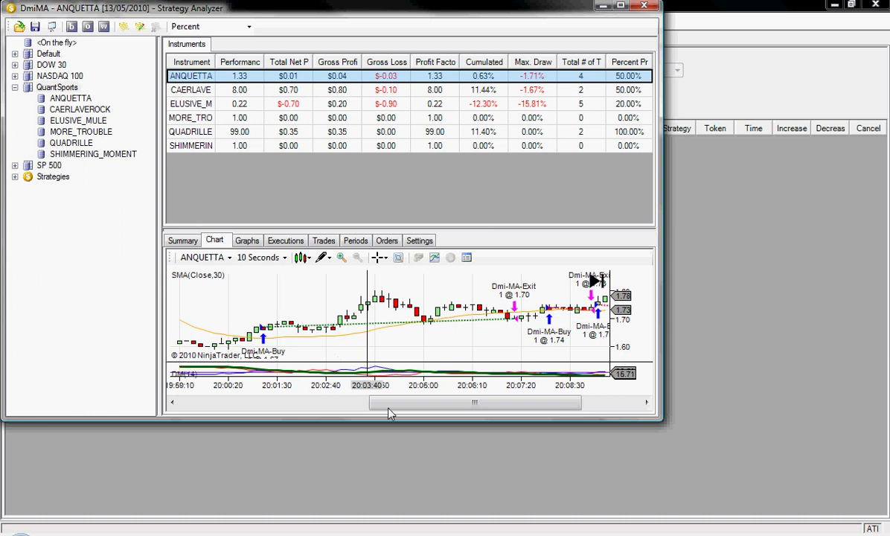
left_click_drag(390, 406, 449, 405)
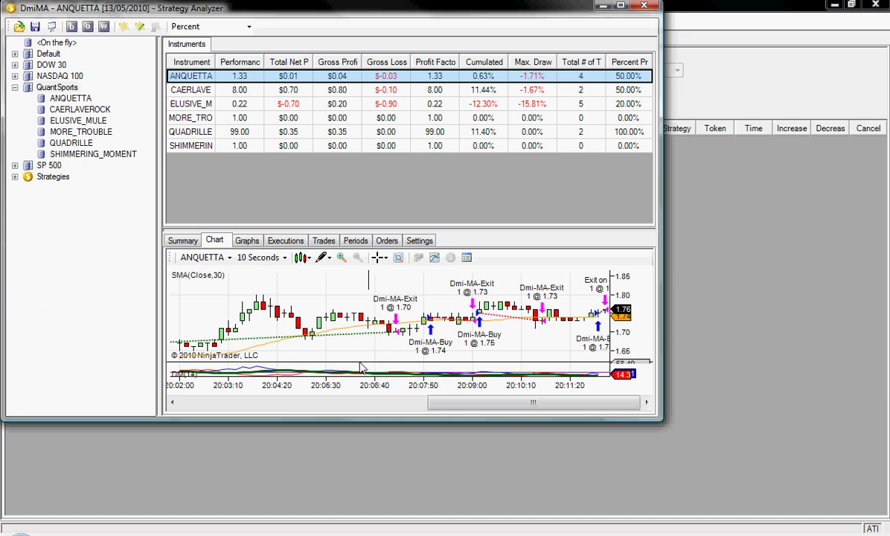
scroll(361, 369, "up", 2)
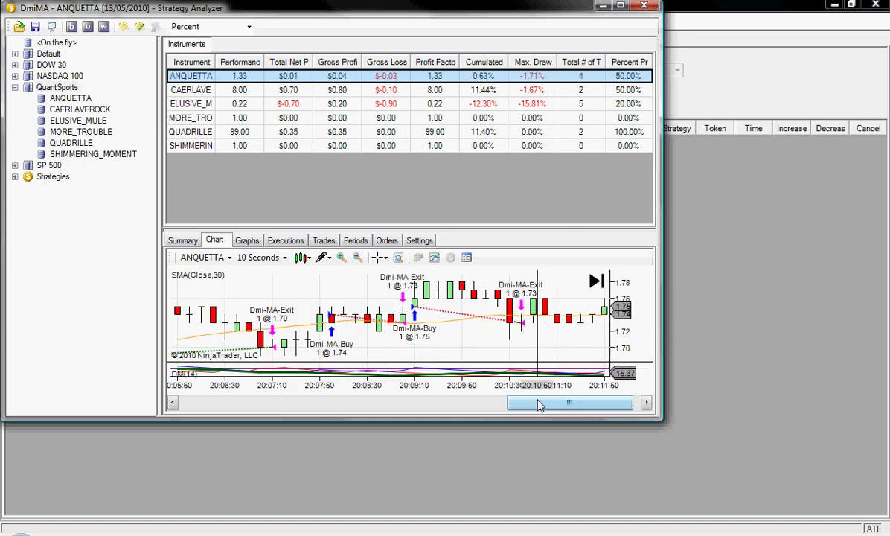
left_click_drag(540, 405, 503, 406)
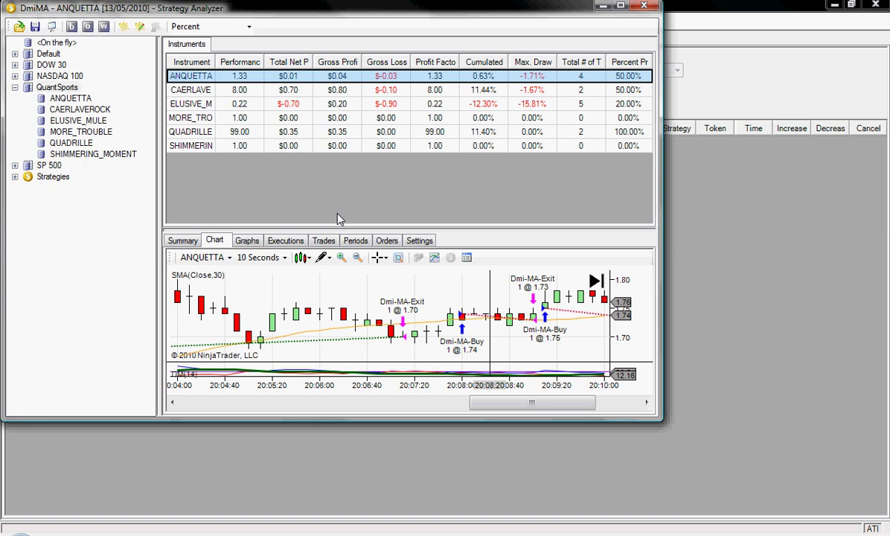
Step: Return to the performance summary and backtest the QuantSports list with the SampleMACrossOver strategy
left_click(183, 239)
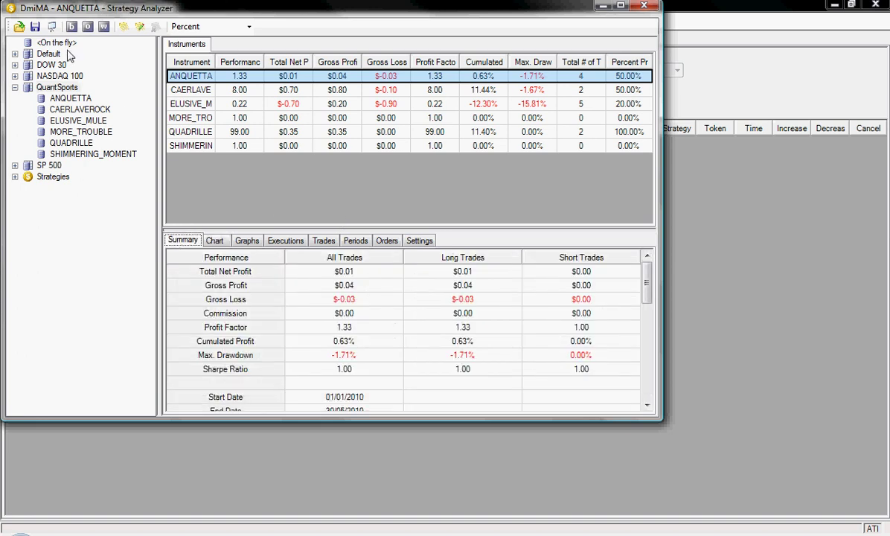
left_click(57, 87)
left_click(72, 28)
left_click(349, 30)
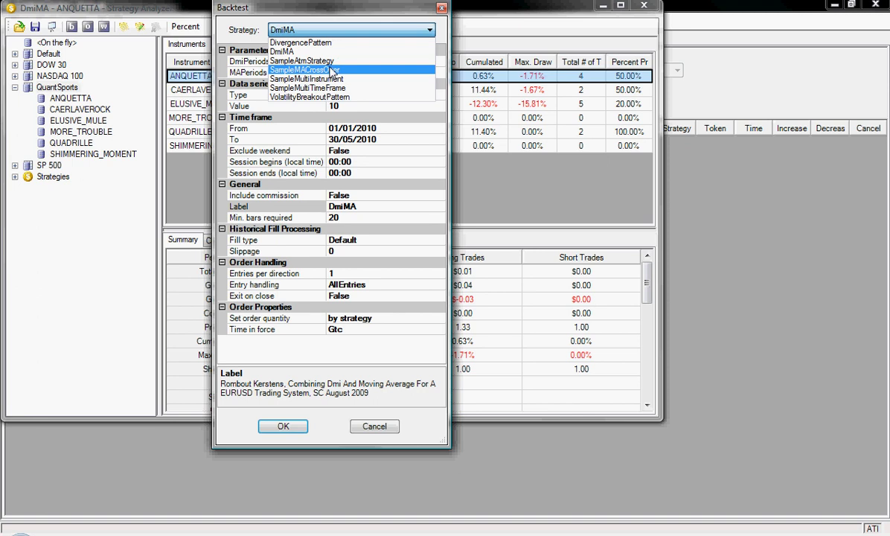
left_click(326, 70)
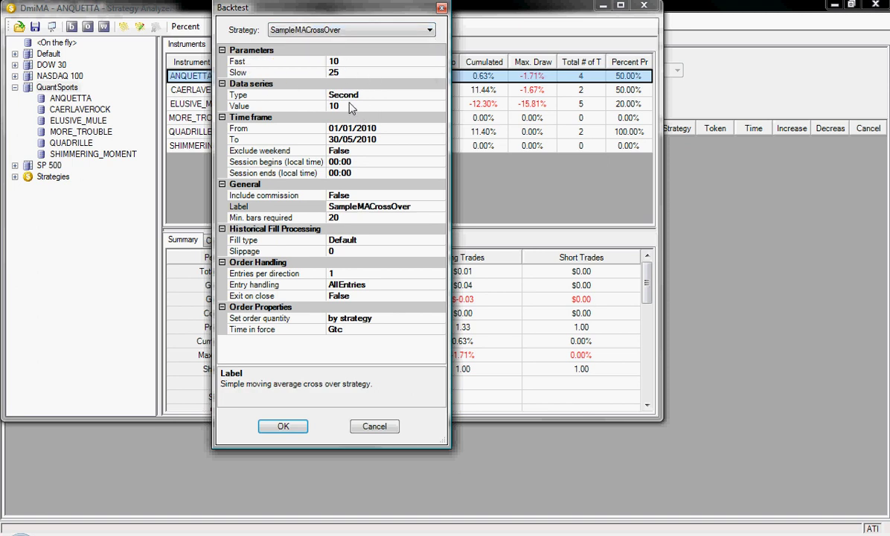
left_click(300, 428)
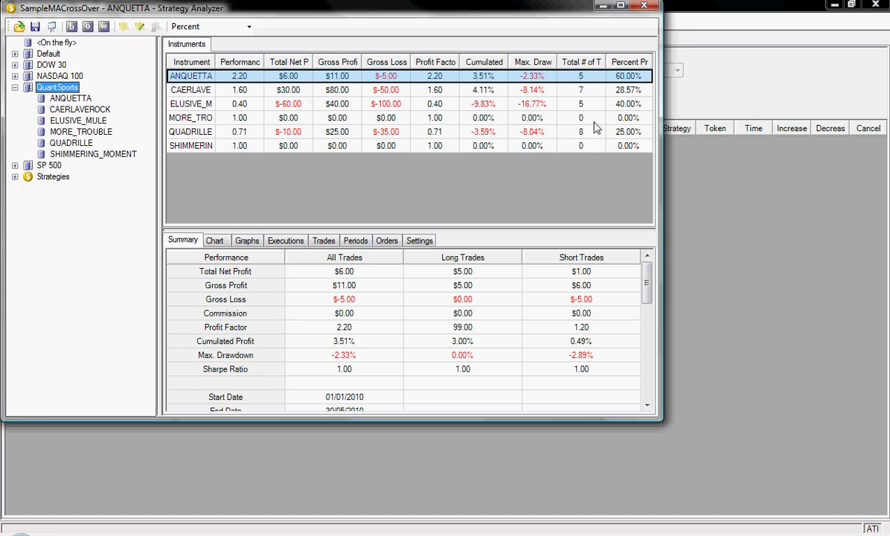
Step: Examine the moving-average crossover trades along the ANQUETTA 10-second chart
left_click(215, 239)
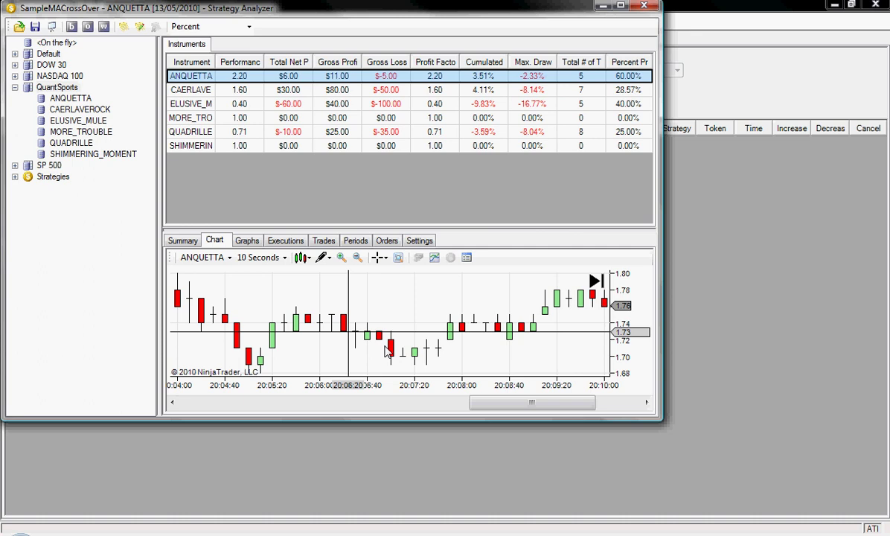
mouse_move(315, 316)
left_mouse_down()
mouse_move(509, 320)
mouse_move(470, 323)
mouse_move(405, 303)
mouse_move(474, 308)
mouse_move(336, 294)
left_mouse_up()
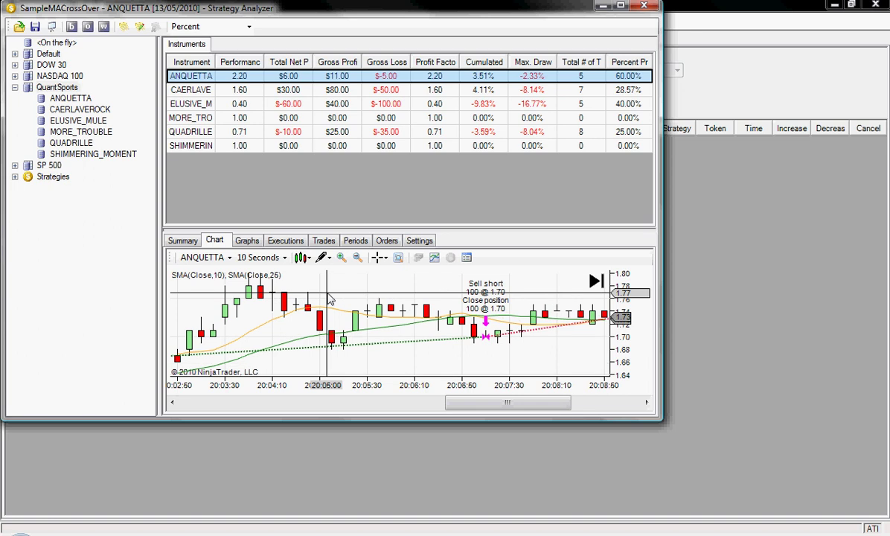
mouse_move(391, 279)
left_mouse_down()
mouse_move(273, 292)
mouse_move(413, 307)
mouse_move(327, 309)
mouse_move(337, 314)
mouse_move(307, 304)
mouse_move(409, 313)
mouse_move(281, 311)
left_mouse_up()
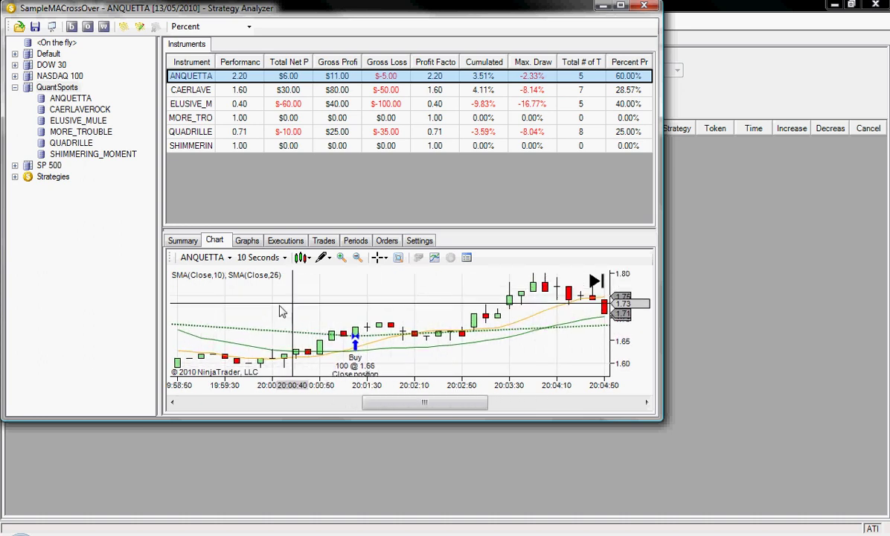
scroll(282, 311, "down", 5)
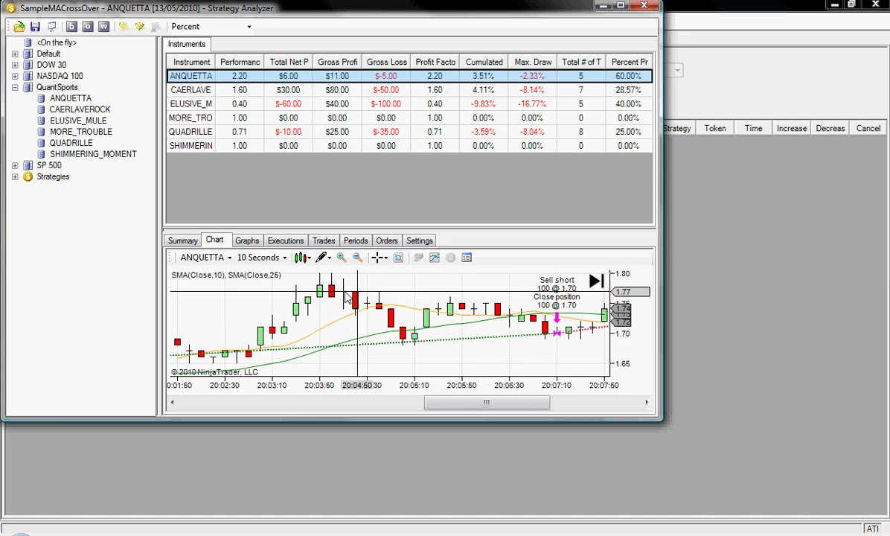
scroll(346, 297, "down", 4)
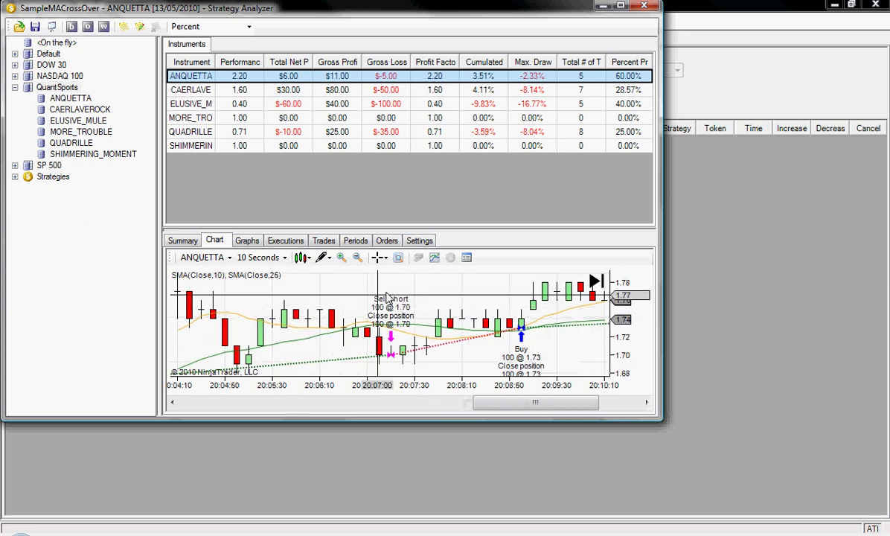
left_click_drag(434, 290, 352, 321)
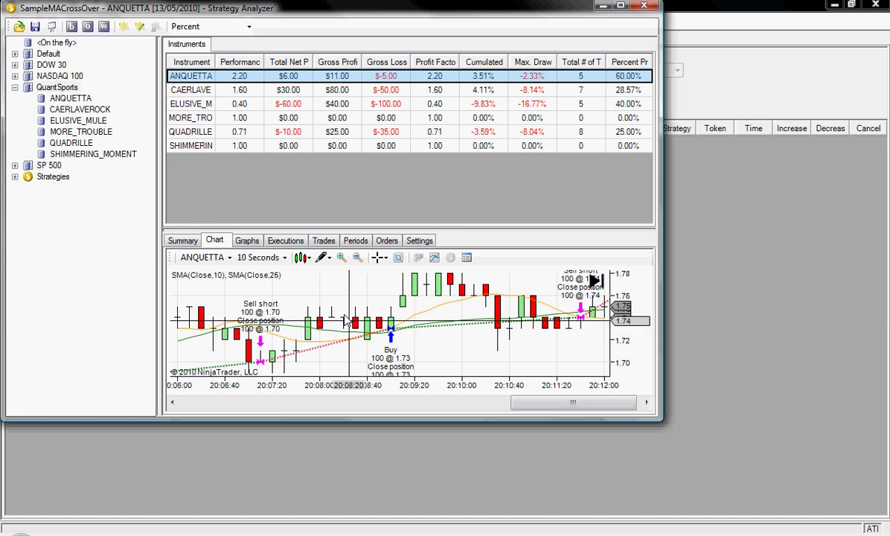
left_click_drag(525, 403, 422, 402)
Step: Rerun the SampleMACrossOver backtest with a 20-second data series and review the resulting trades on the ANQUETTA chart
left_click(71, 26)
left_click(352, 111)
key("BackSpace")
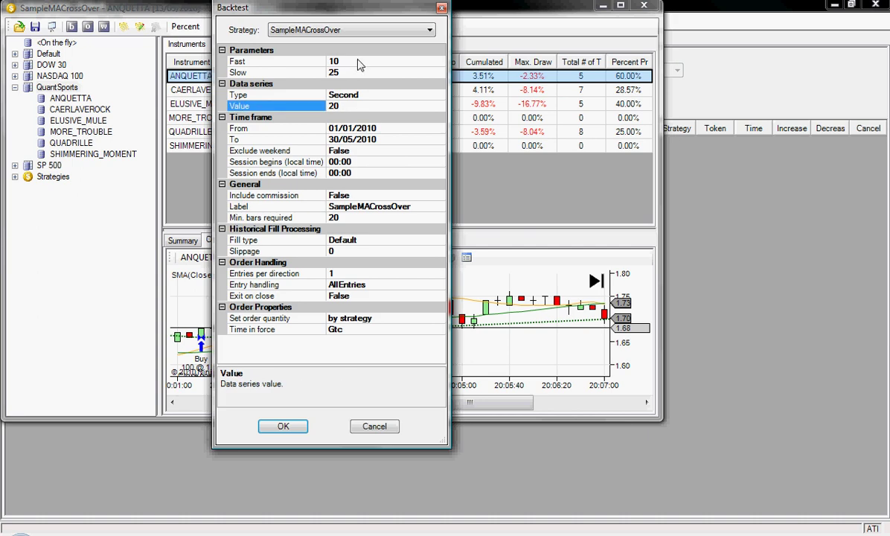
left_click(283, 426)
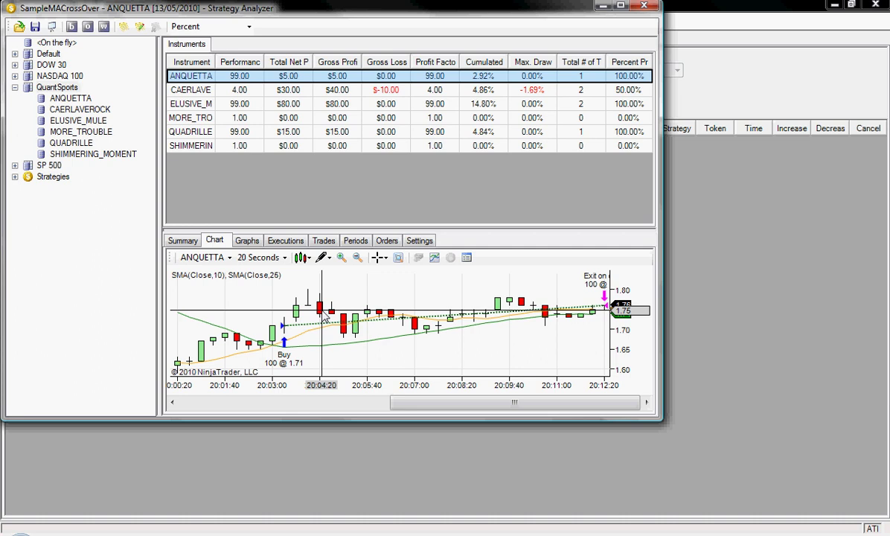
left_click_drag(333, 320, 488, 301)
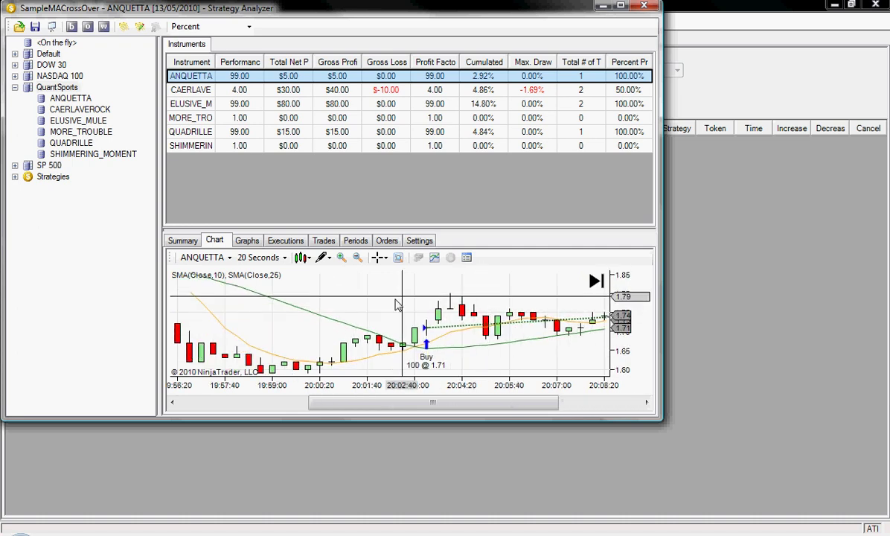
Step: Examine the ANQUETTA trade on the 20-second chart from its buy entry through to its exit
left_click_drag(392, 301, 318, 277)
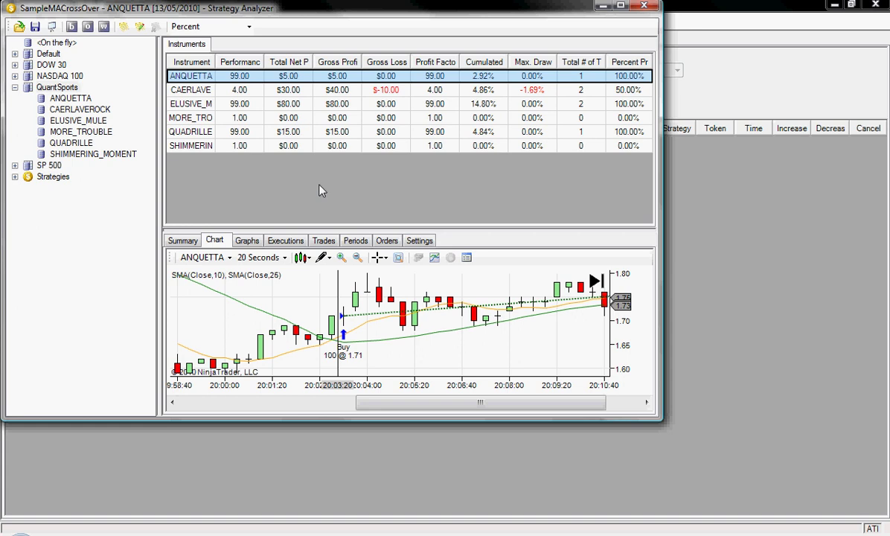
left_click_drag(483, 408, 548, 411)
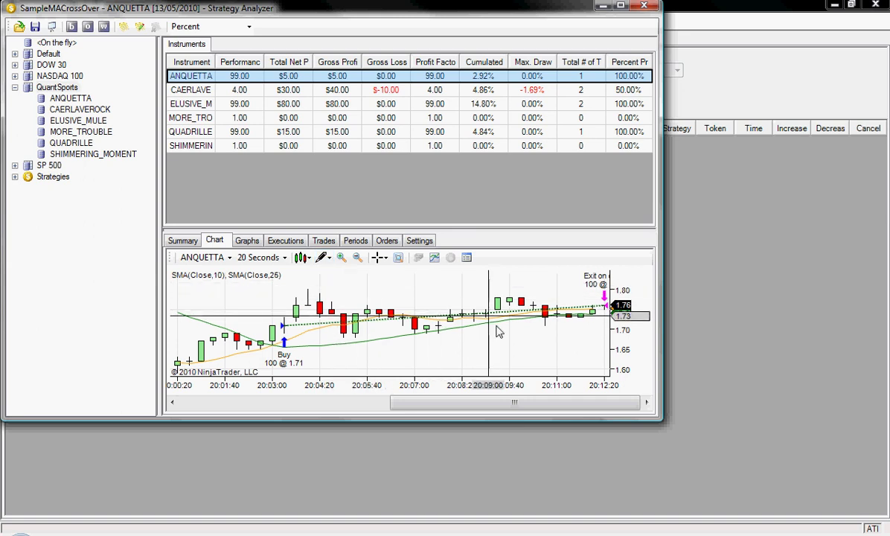
left_click_drag(506, 412, 452, 413)
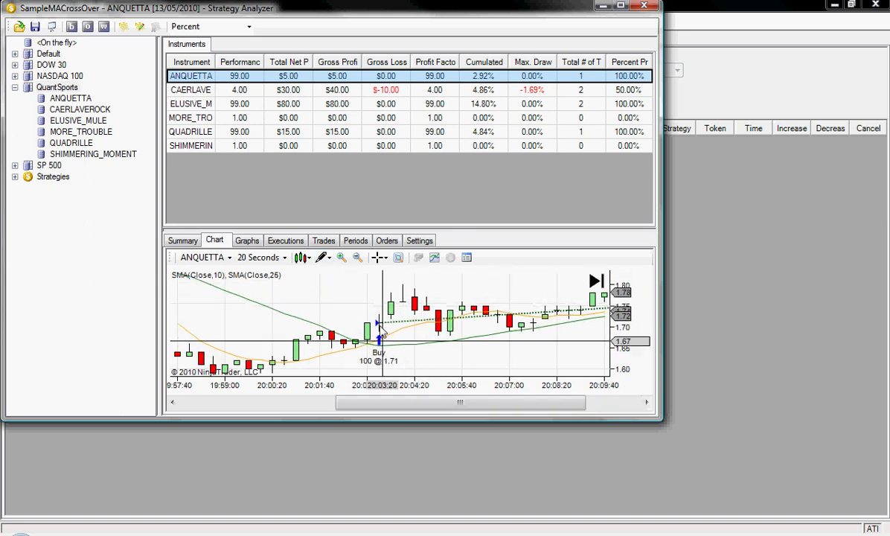
mouse_move(435, 402)
left_mouse_down()
mouse_move(489, 402)
mouse_move(439, 402)
left_mouse_up()
Step: Review ELUSIVE_MULE's backtest results, covering its executions, trades, monthly periods, cumulated profit graph and performance summary
left_click(282, 104)
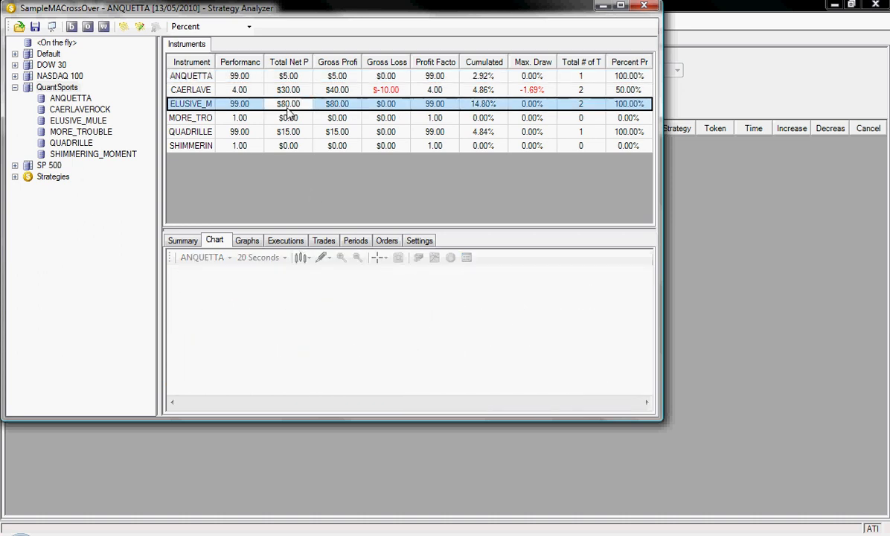
left_click(324, 241)
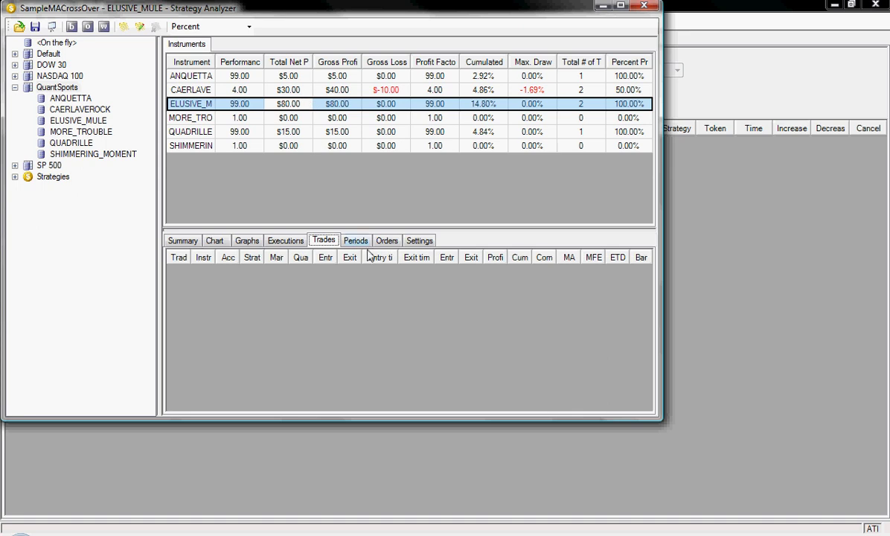
left_click(293, 242)
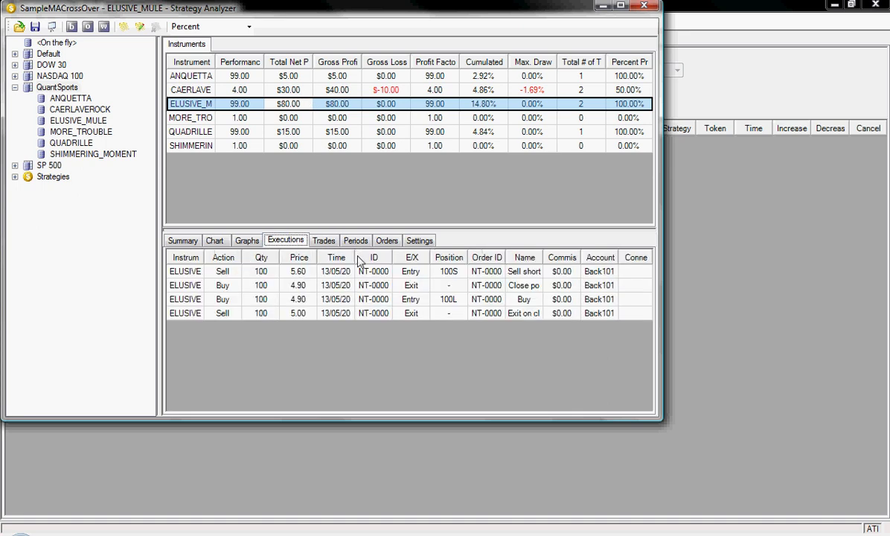
left_click(324, 241)
left_click(356, 240)
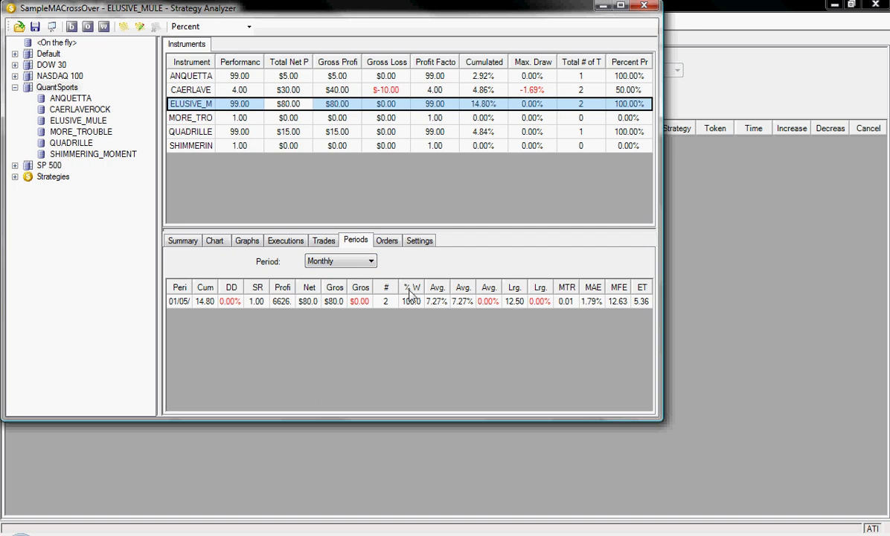
left_click(248, 243)
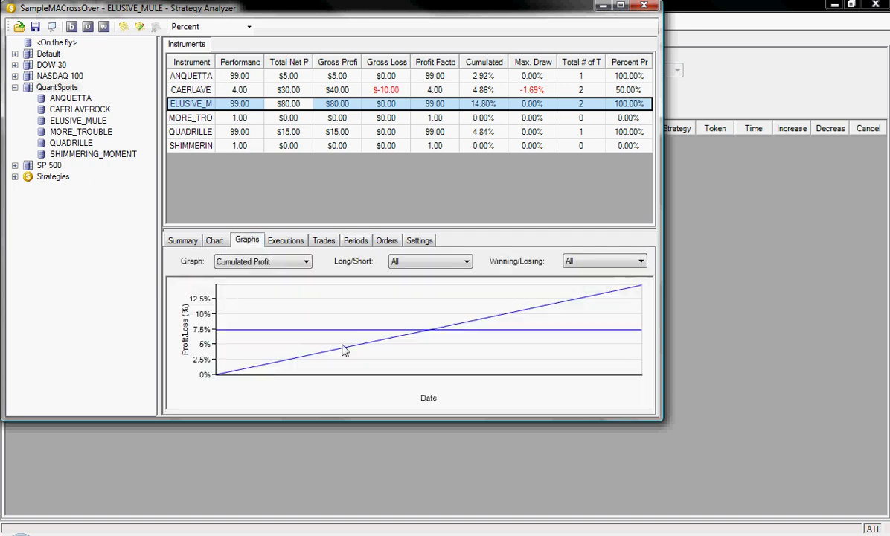
left_click(282, 240)
left_click(182, 241)
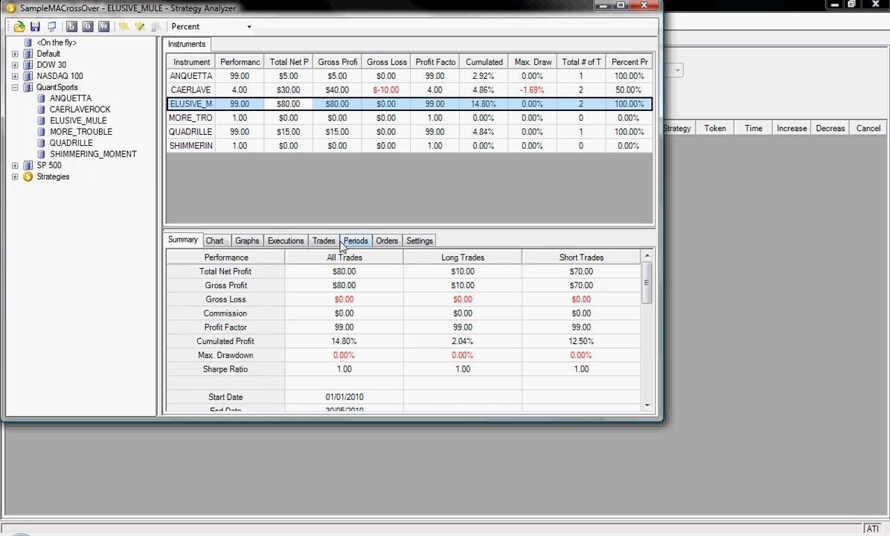
Step: Switch to the Control Center and look through its positions, executions and accounts
left_click_drag(444, 15, 541, 104)
left_click(251, 18)
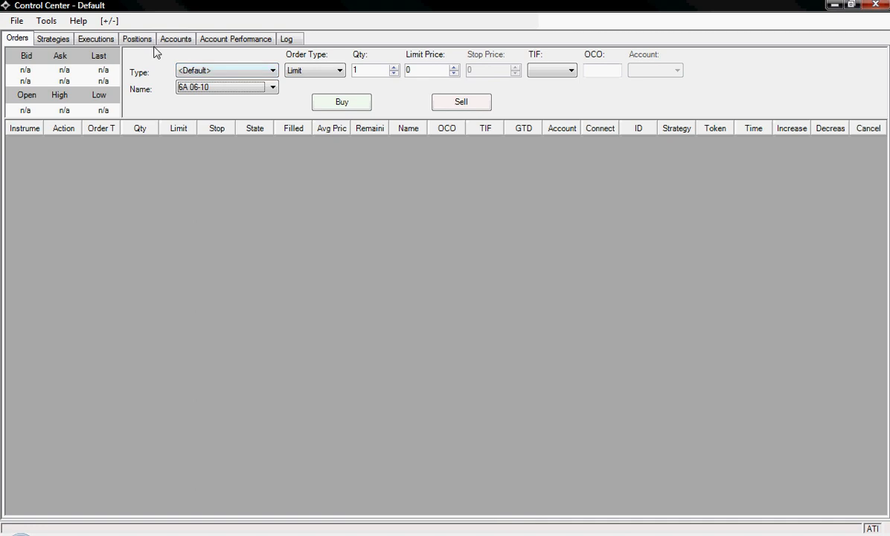
left_click(132, 43)
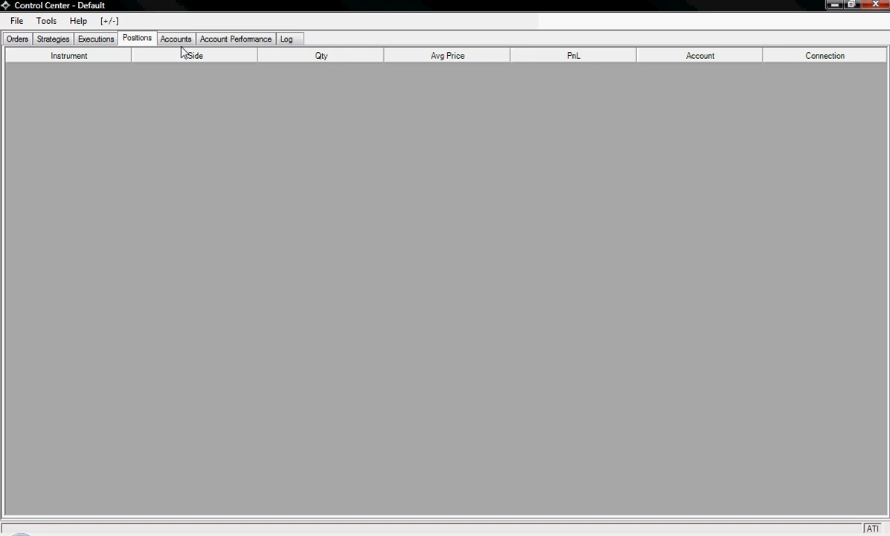
left_click(89, 39)
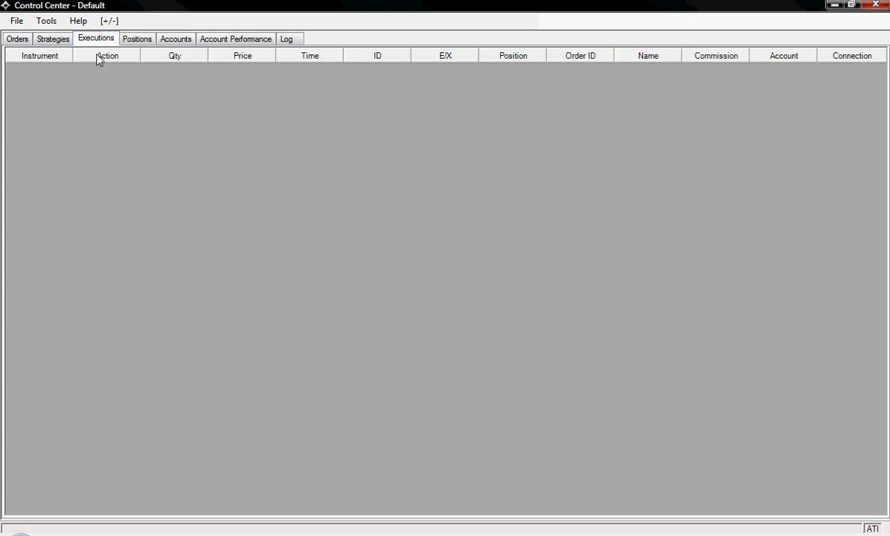
left_click(179, 40)
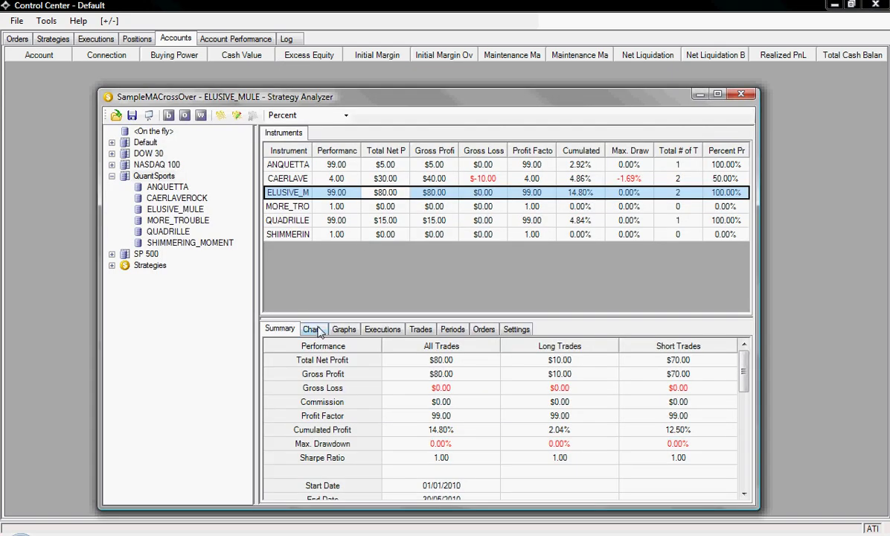
Step: Display the ELUSIVE_MULE chart of backtested trades and maximize the Strategy Analyzer window
left_click(314, 330)
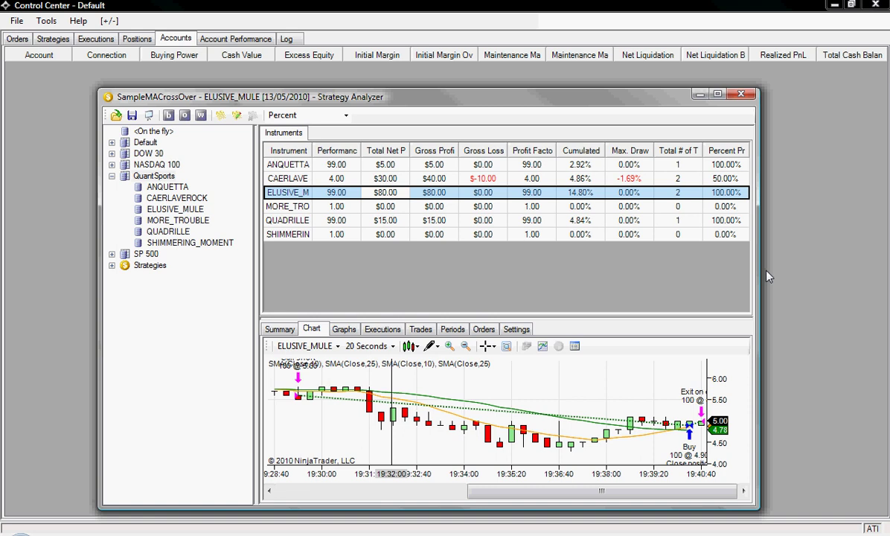
left_click(242, 41)
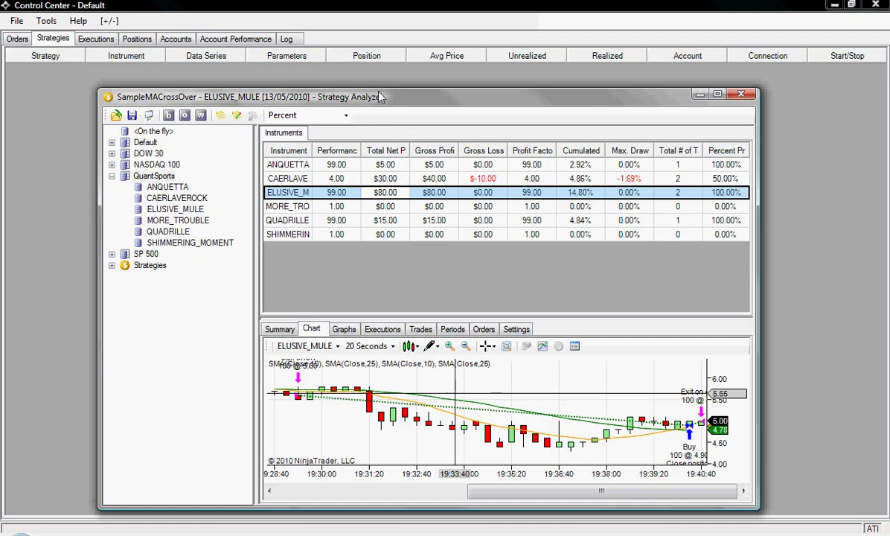
left_click_drag(357, 96, 385, 75)
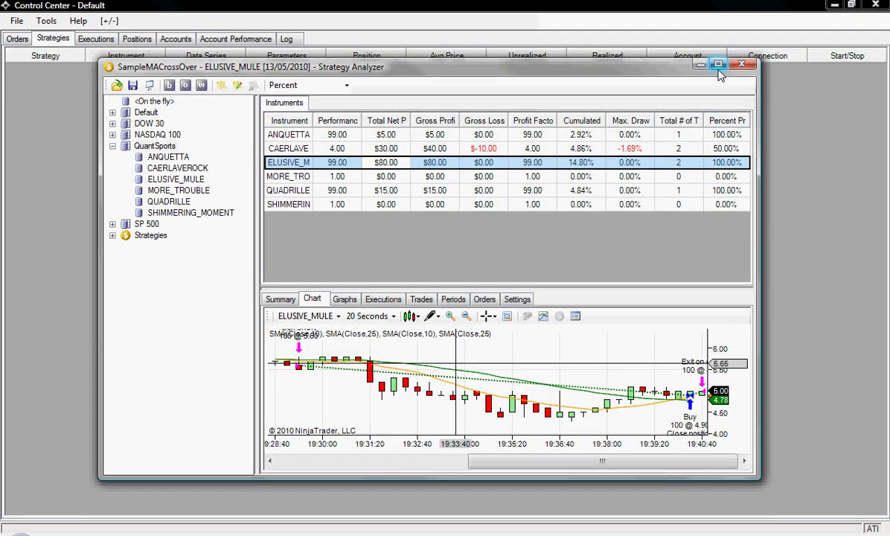
double_click(692, 72)
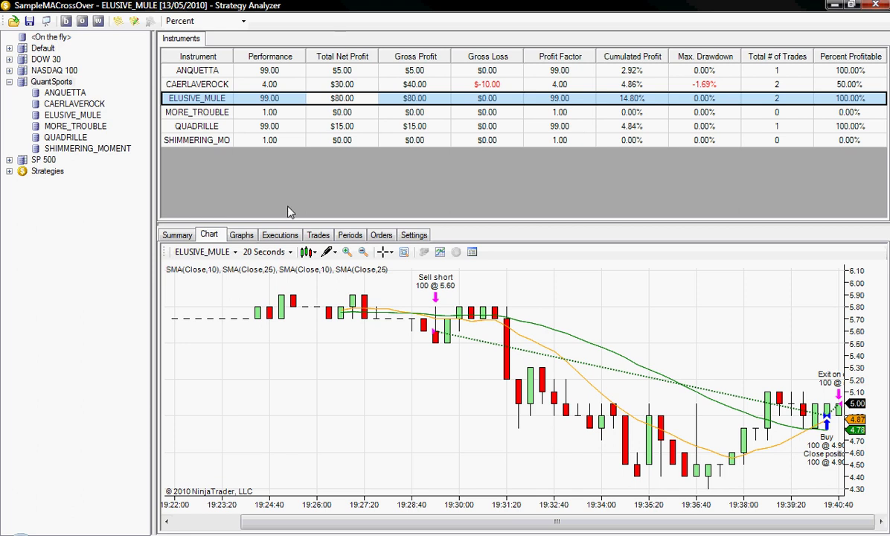
Step: Rerun the SampleMACrossOver backtest on the QuantSports list with the data series value set to 1 second
left_click(66, 20)
left_click(481, 149)
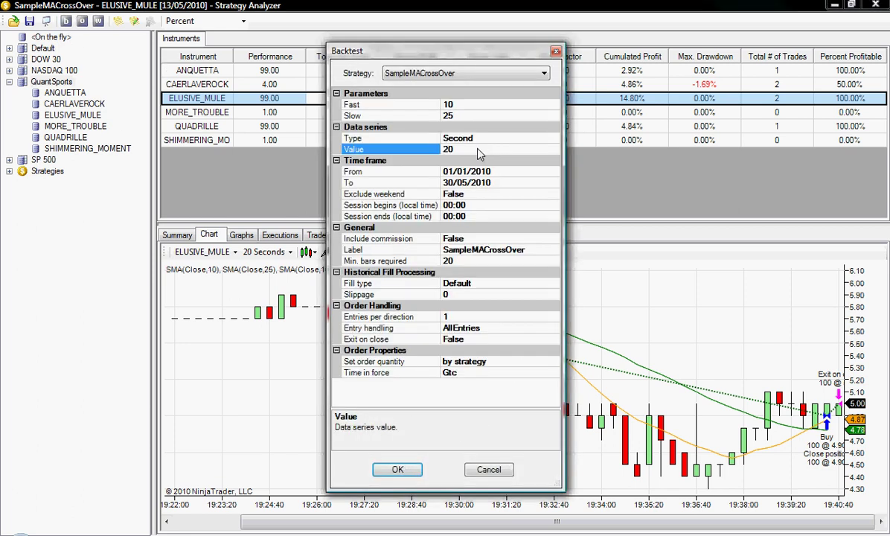
key("BackSpace")
key("BackSpace")
type("1")
left_click(415, 474)
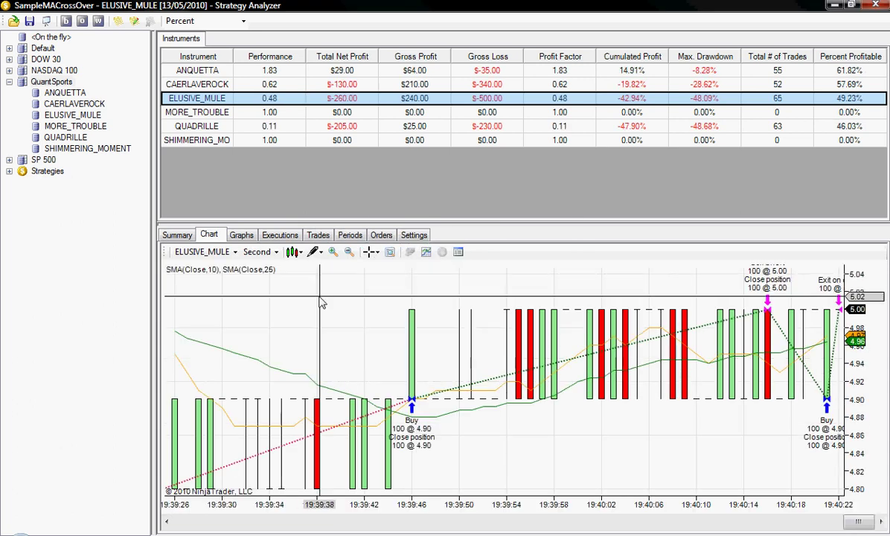
Step: Examine the crossover trades along the ELUSIVE_MULE 1-second chart, from the earliest entries to those around 19:30
left_click(349, 252)
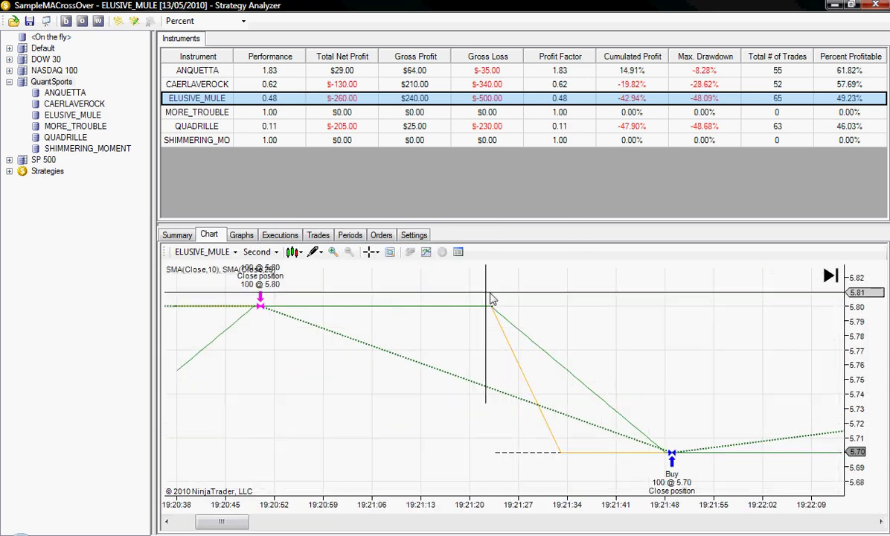
scroll(413, 373, "up", 5)
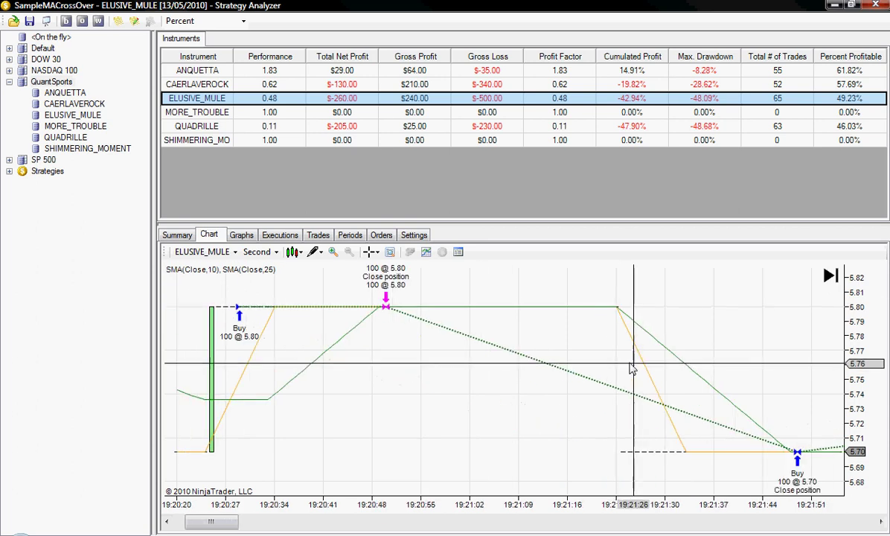
scroll(459, 337, "up", 3)
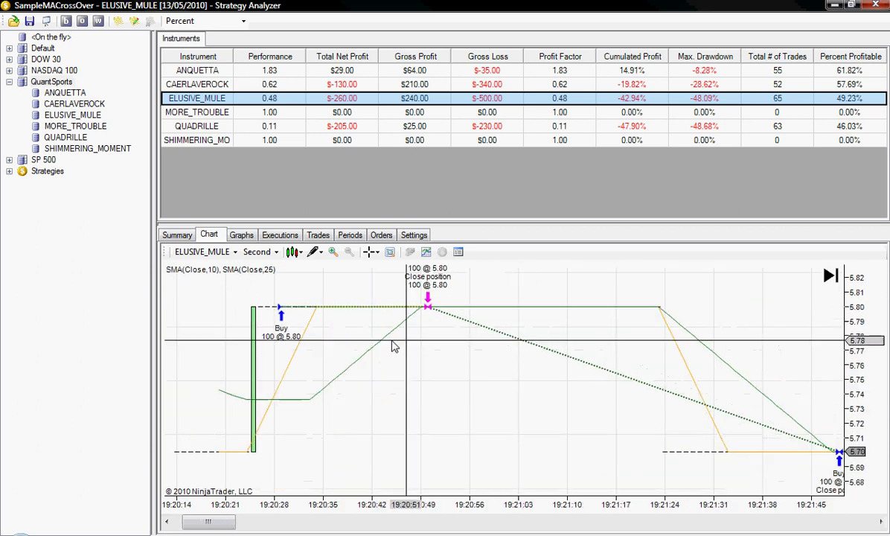
scroll(395, 346, "up", 6)
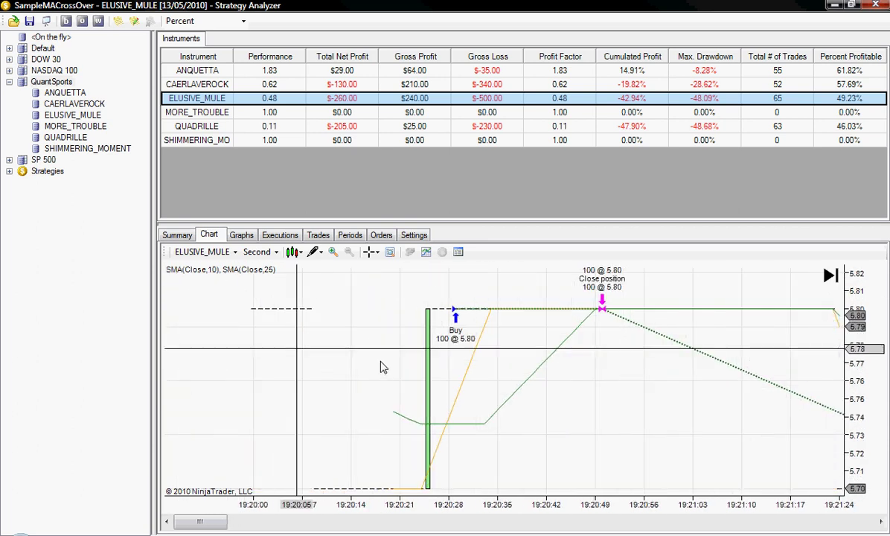
scroll(446, 379, "up", 3)
scroll(372, 401, "down", 12)
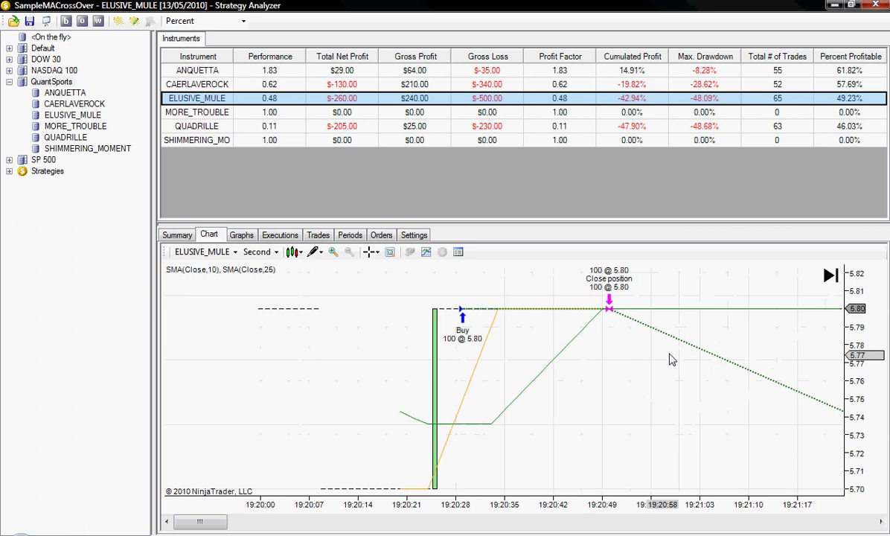
scroll(465, 353, "down", 15)
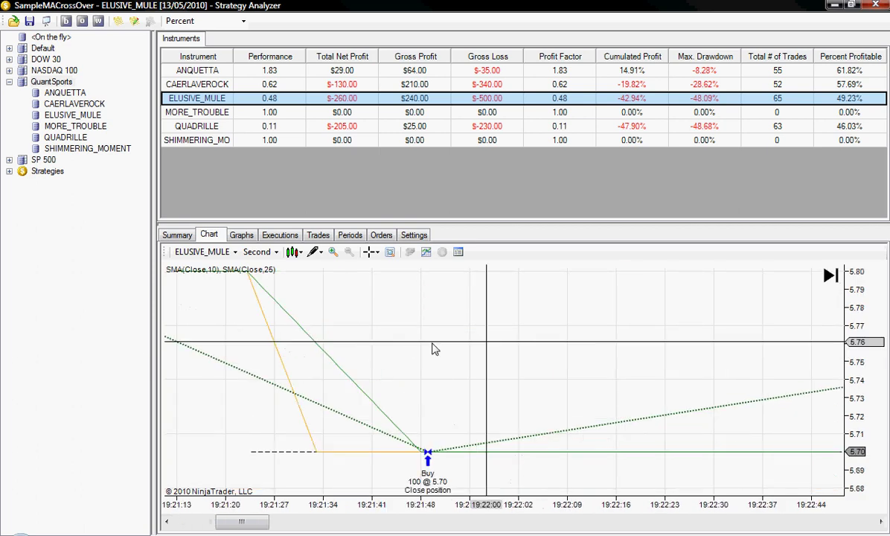
scroll(358, 353, "down", 4)
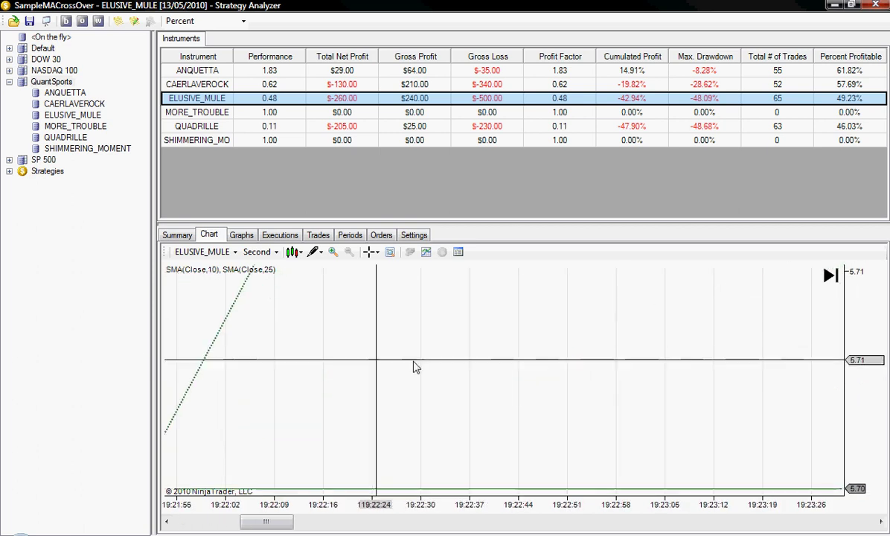
scroll(435, 365, "up", 3)
scroll(513, 351, "up", 1)
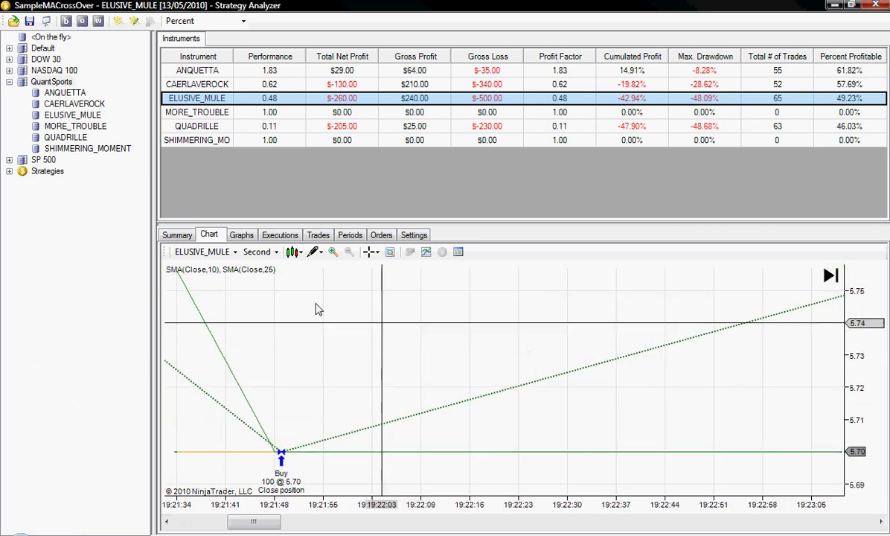
scroll(339, 314, "up", 18)
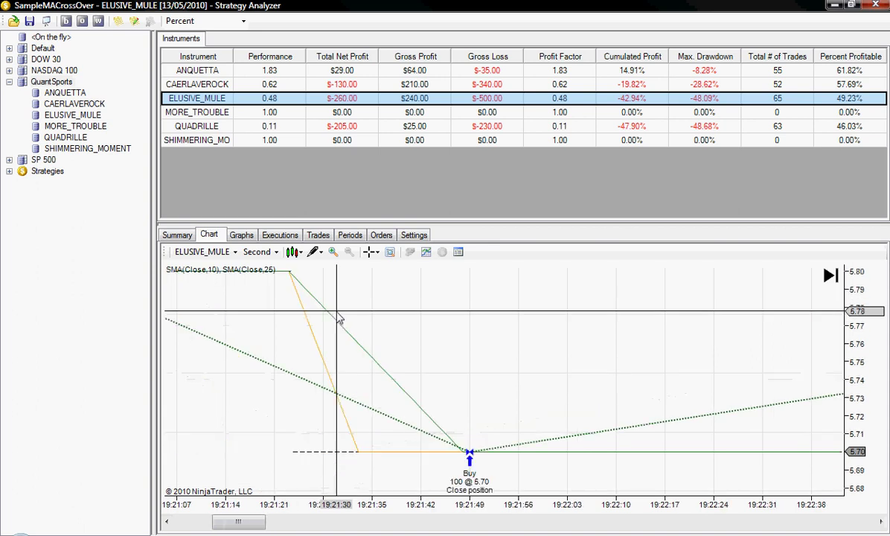
scroll(338, 372, "down", 8)
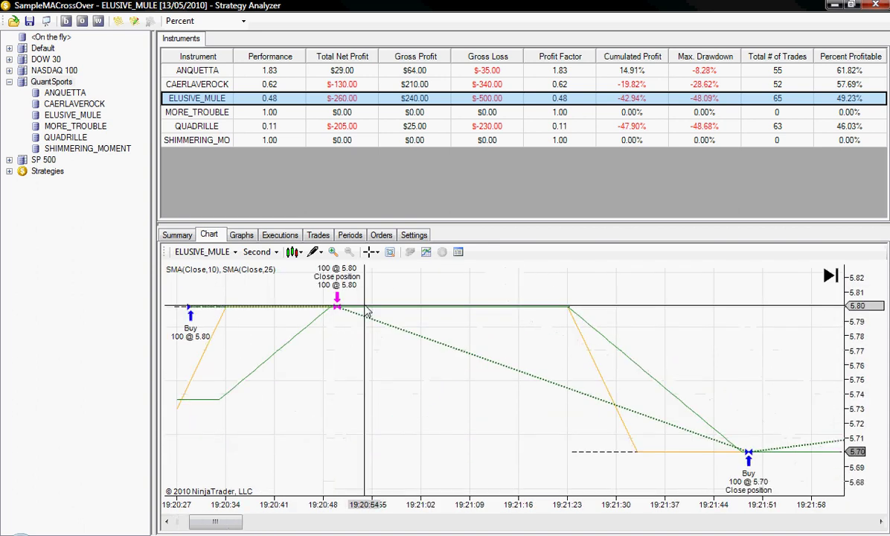
left_click_drag(238, 524, 492, 531)
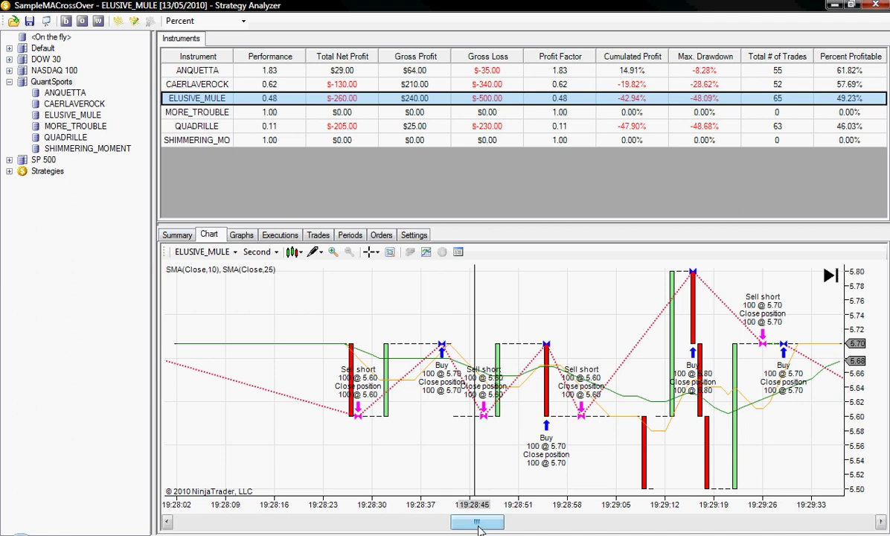
left_click_drag(479, 525, 519, 526)
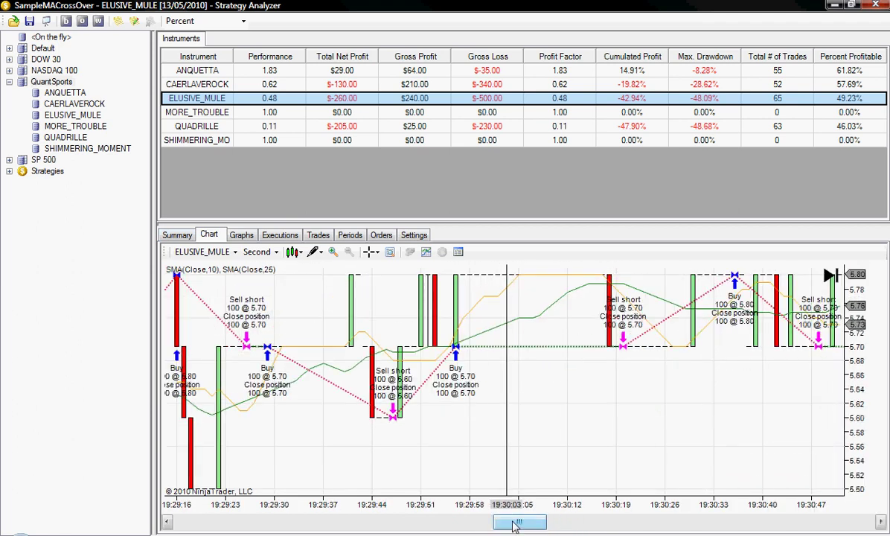